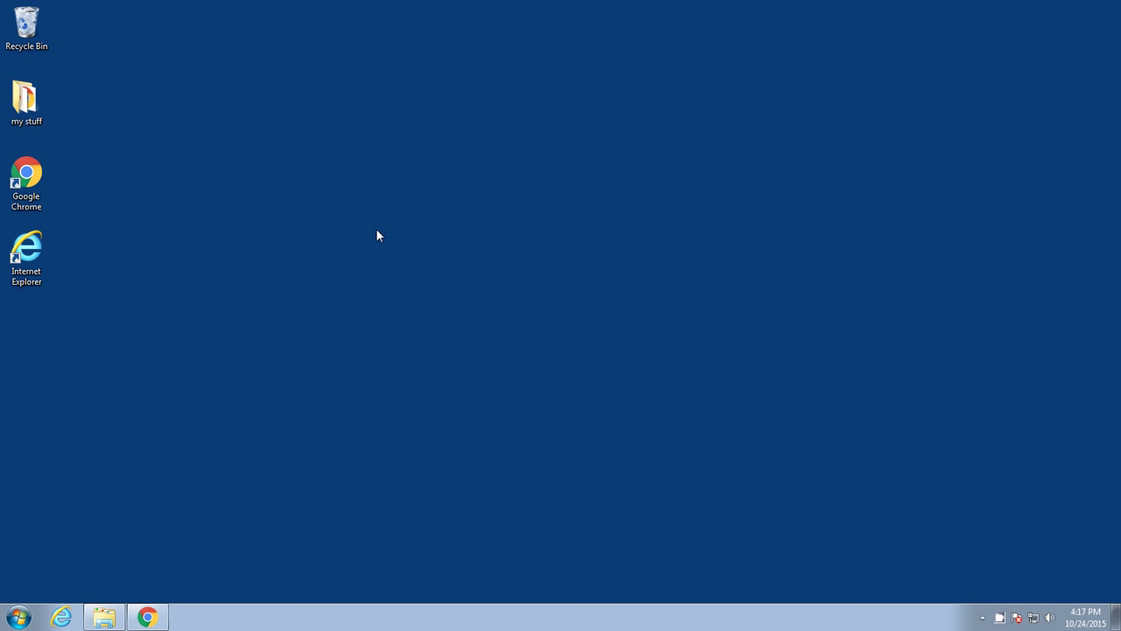
# - Open the Pictures library from the Start menu and create a desktop folder named 'whatever'
pyautogui.click(19, 620)
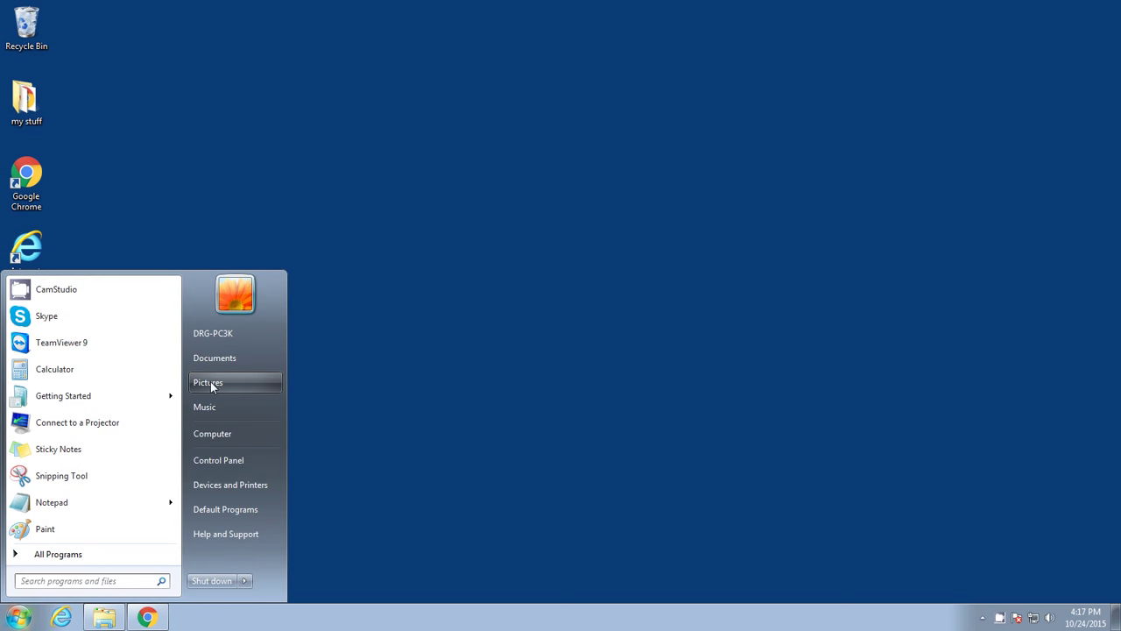
pyautogui.click(210, 381)
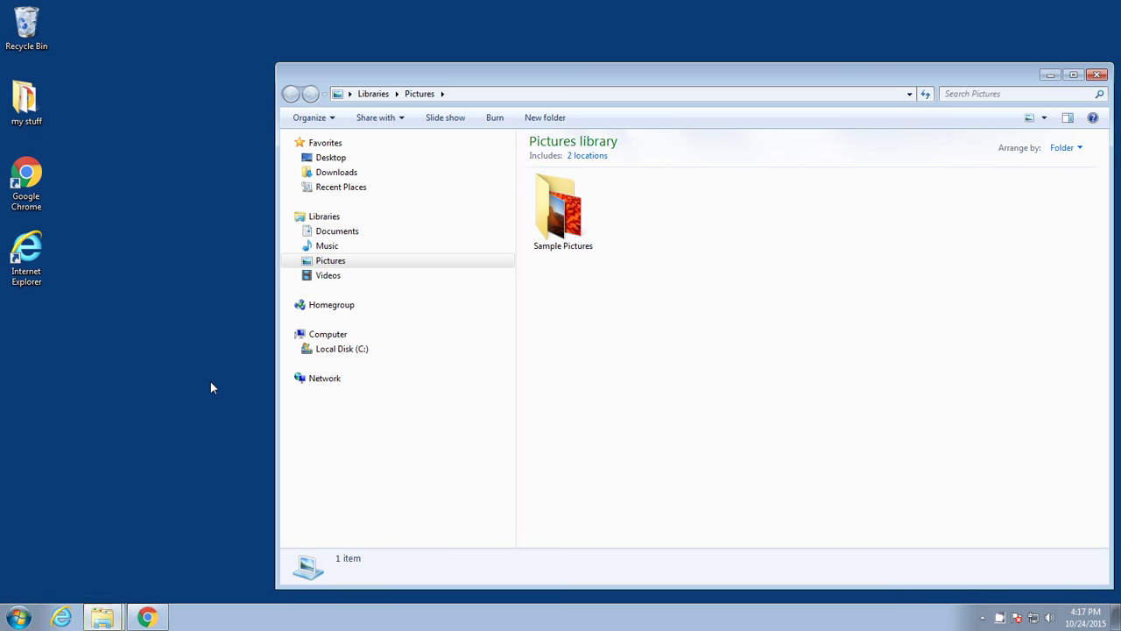
pyautogui.rightClick(109, 382)
pyautogui.moveTo(141, 531)
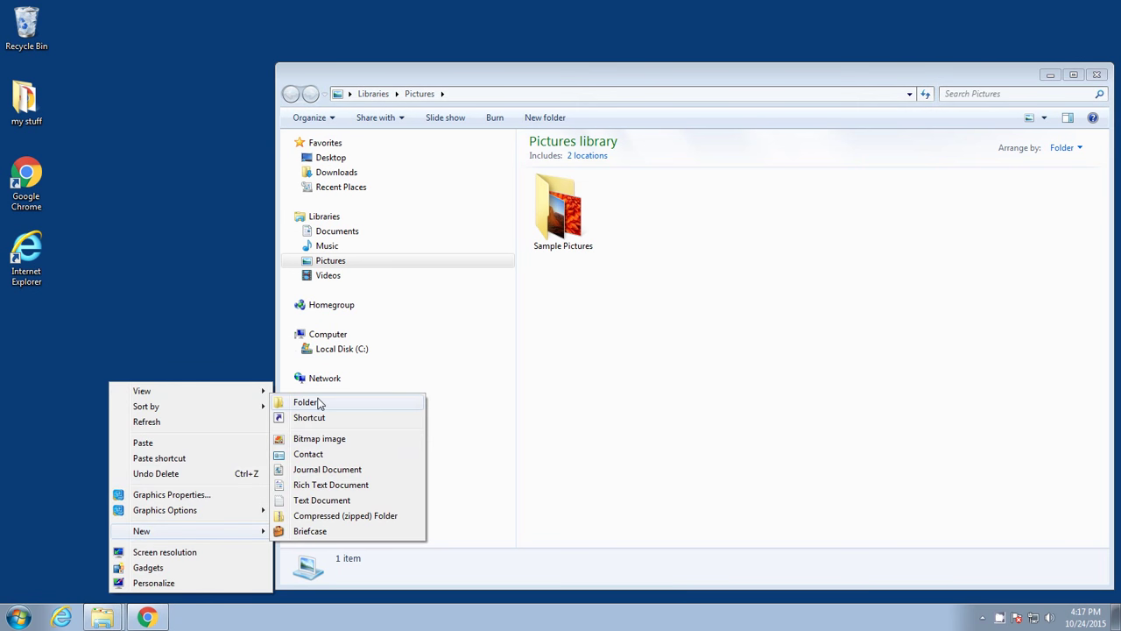
pyautogui.click(315, 404)
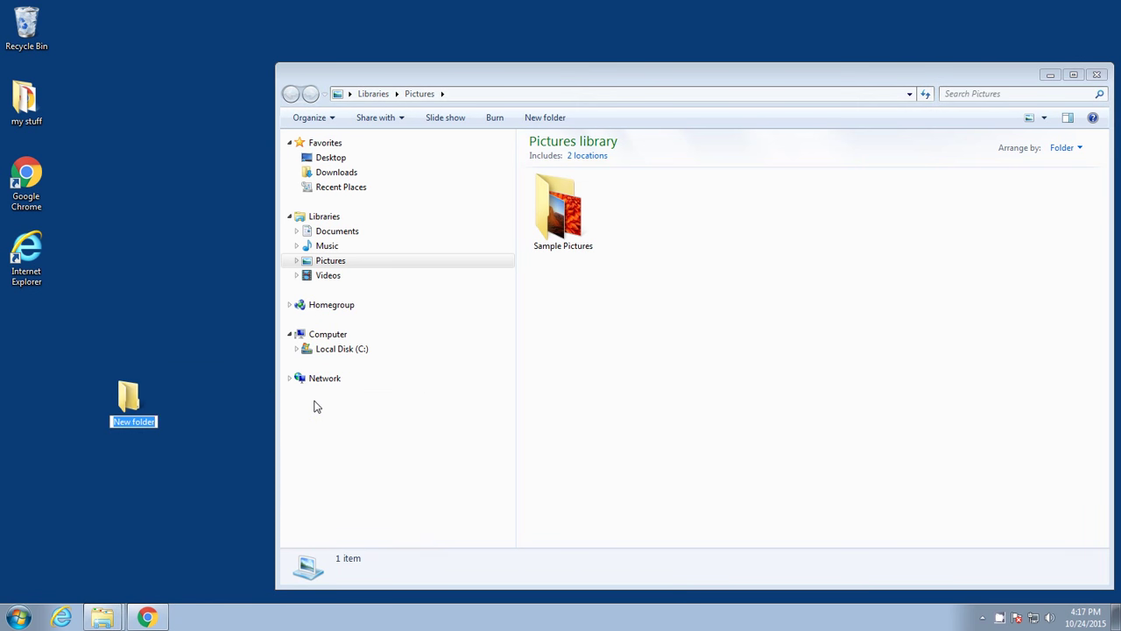
pyautogui.write('whateve')
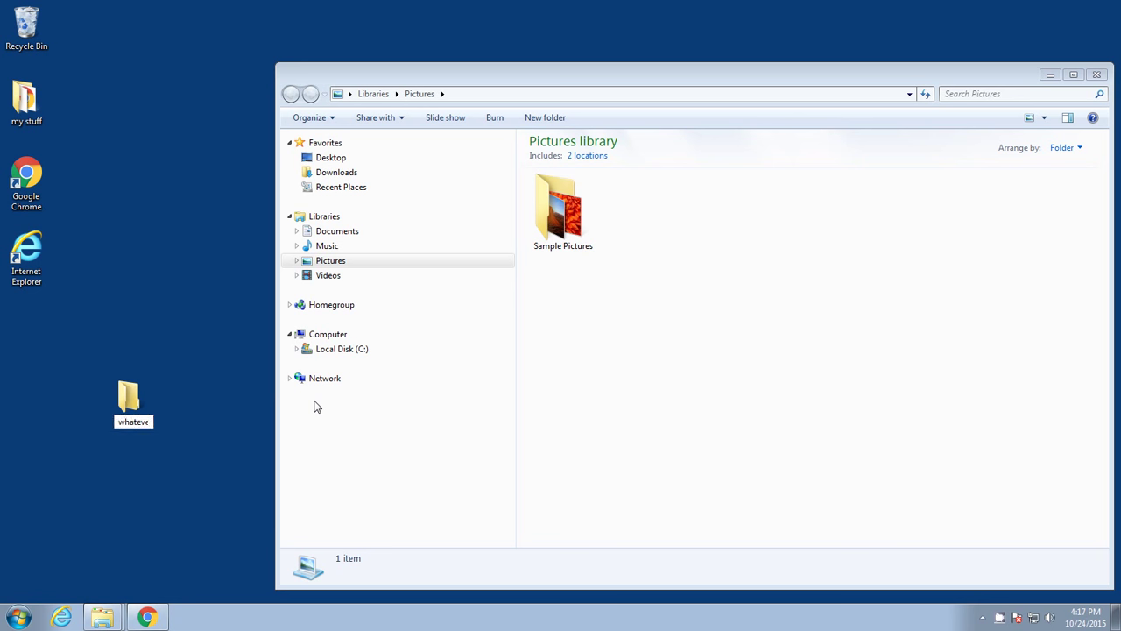
pyautogui.write('r')
pyautogui.press('Return')
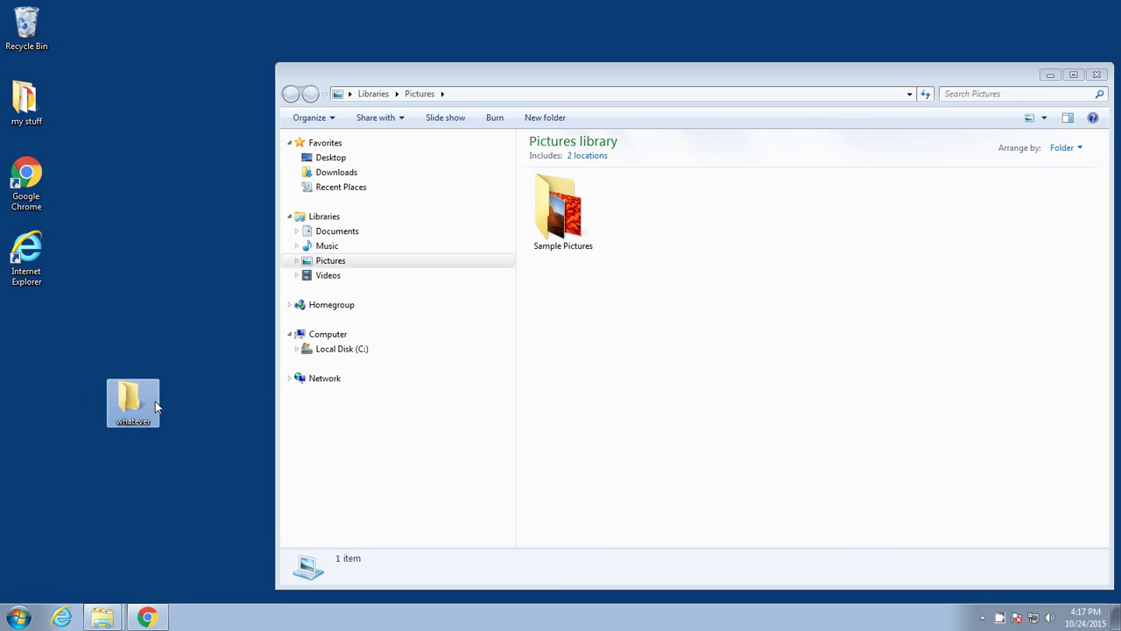
# - Open Sample Pictures and the 'whatever' folder in separate windows, briefly visiting Videos
pyautogui.doubleClick(576, 217)
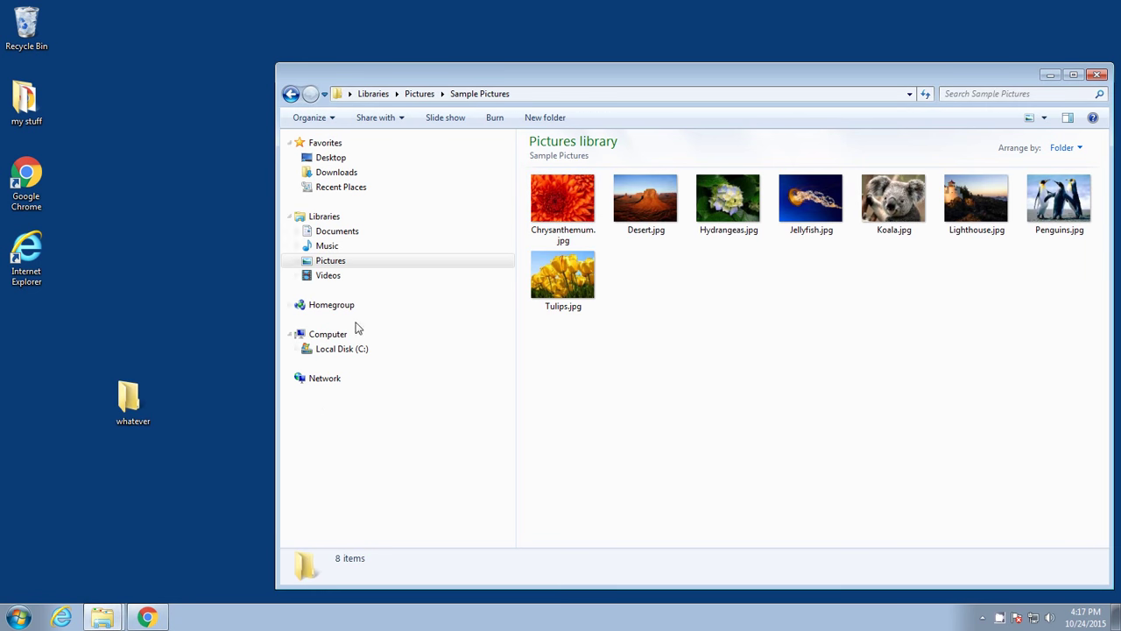
pyautogui.doubleClick(125, 400)
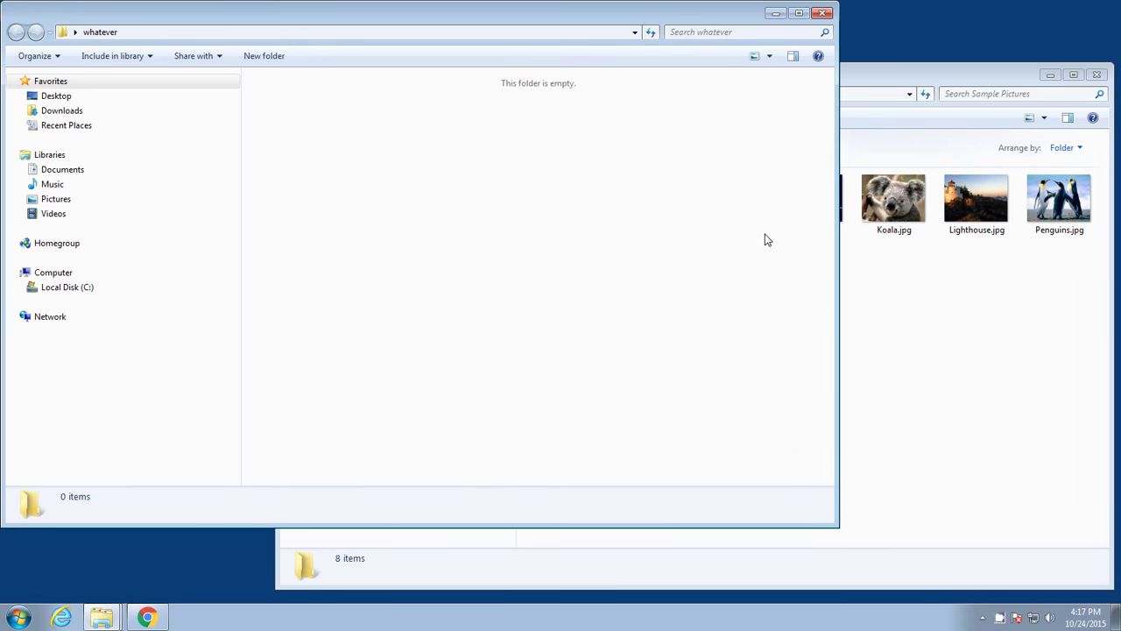
pyautogui.click(897, 75)
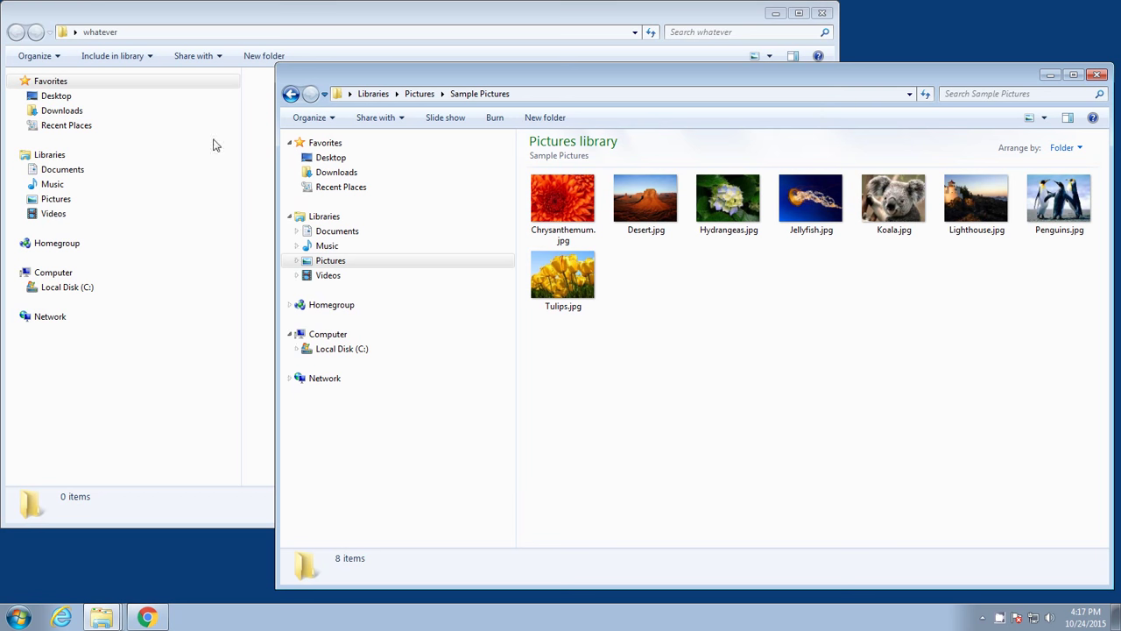
pyautogui.moveTo(123, 223)
pyautogui.click(202, 220)
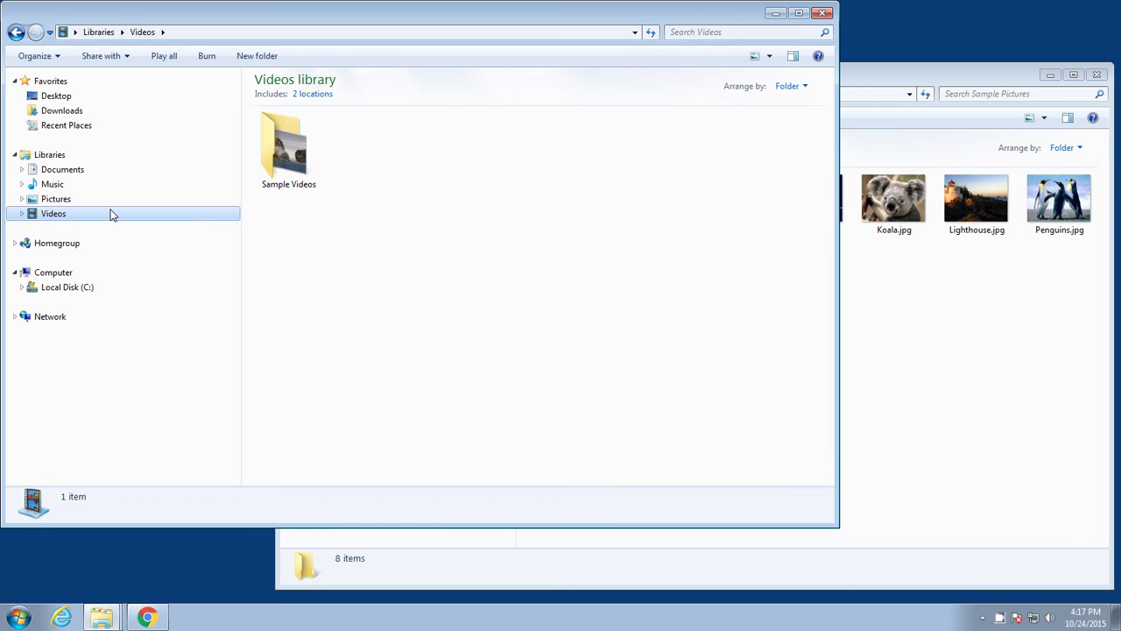
pyautogui.click(15, 33)
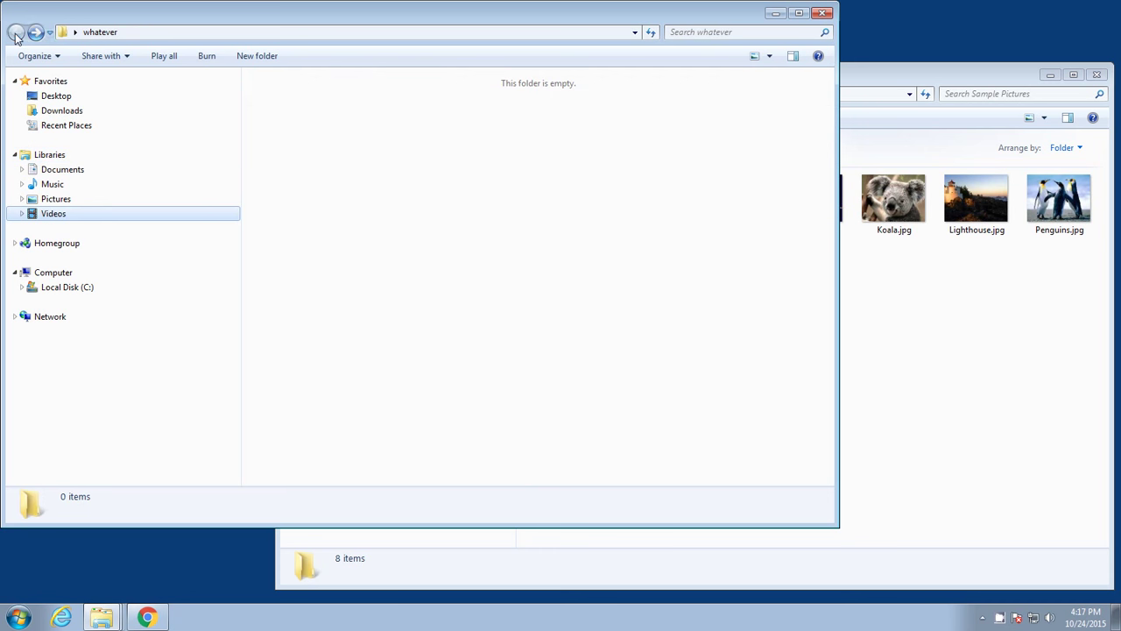
# - Close and reopen the 'whatever' window, leaving Sample Pictures in front
pyautogui.click(823, 12)
pyautogui.doubleClick(117, 413)
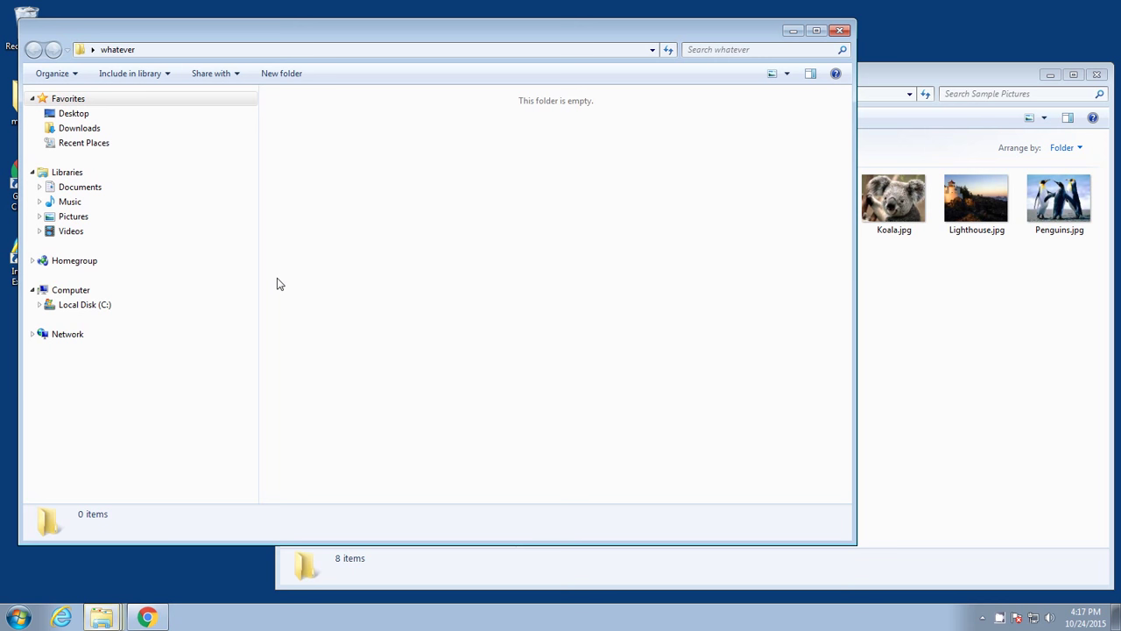
pyautogui.click(959, 364)
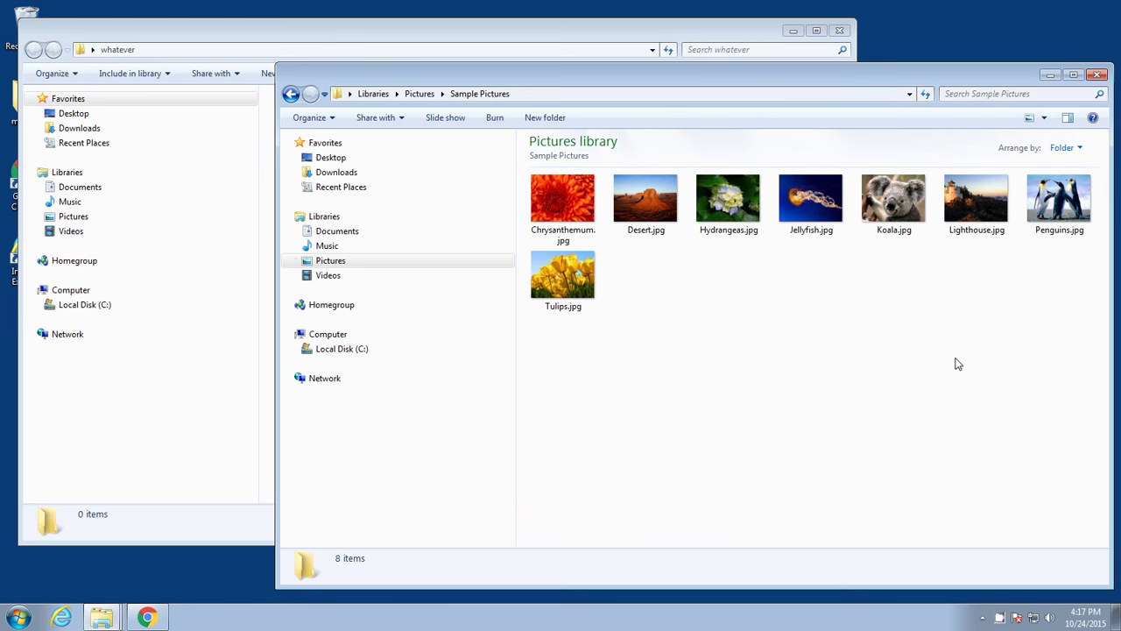
pyautogui.click(263, 447)
pyautogui.click(1048, 377)
# - Drag the Sample Pictures window around, then snap it against the right screen edge
pyautogui.moveTo(651, 77); pyautogui.dragTo(773, 76)
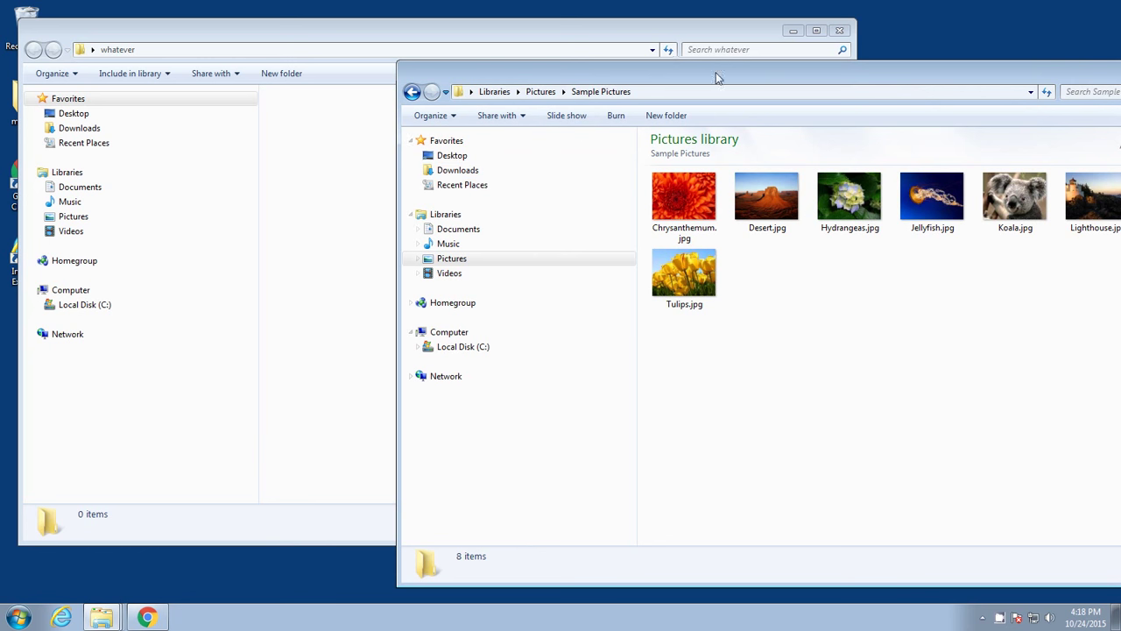
pyautogui.moveTo(732, 80); pyautogui.dragTo(486, 85)
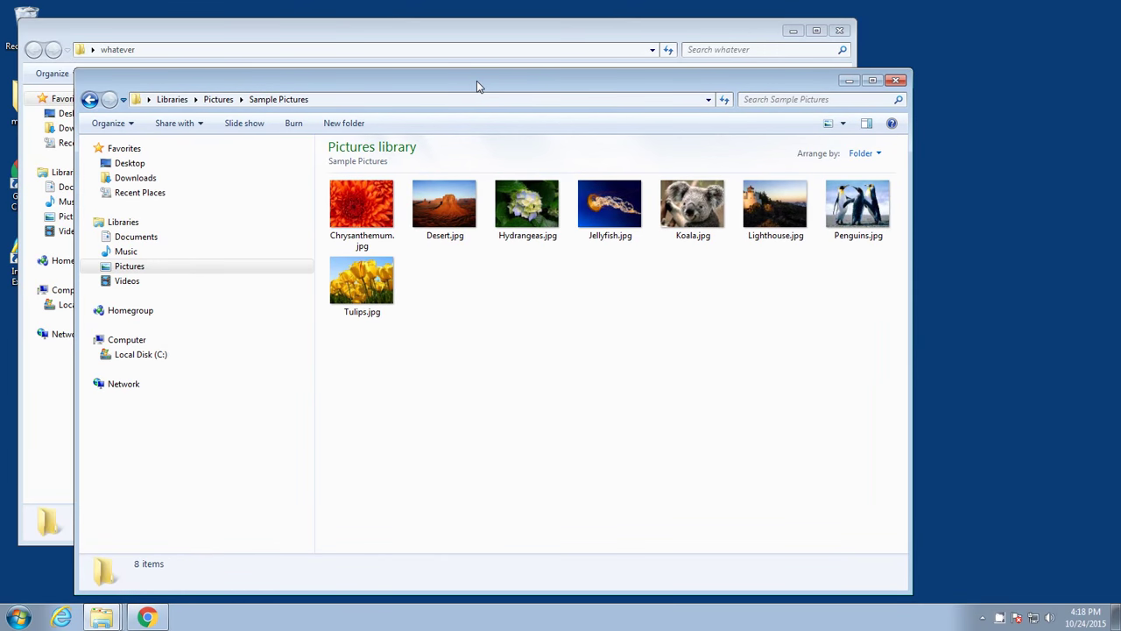
pyautogui.moveTo(477, 85); pyautogui.dragTo(635, 151)
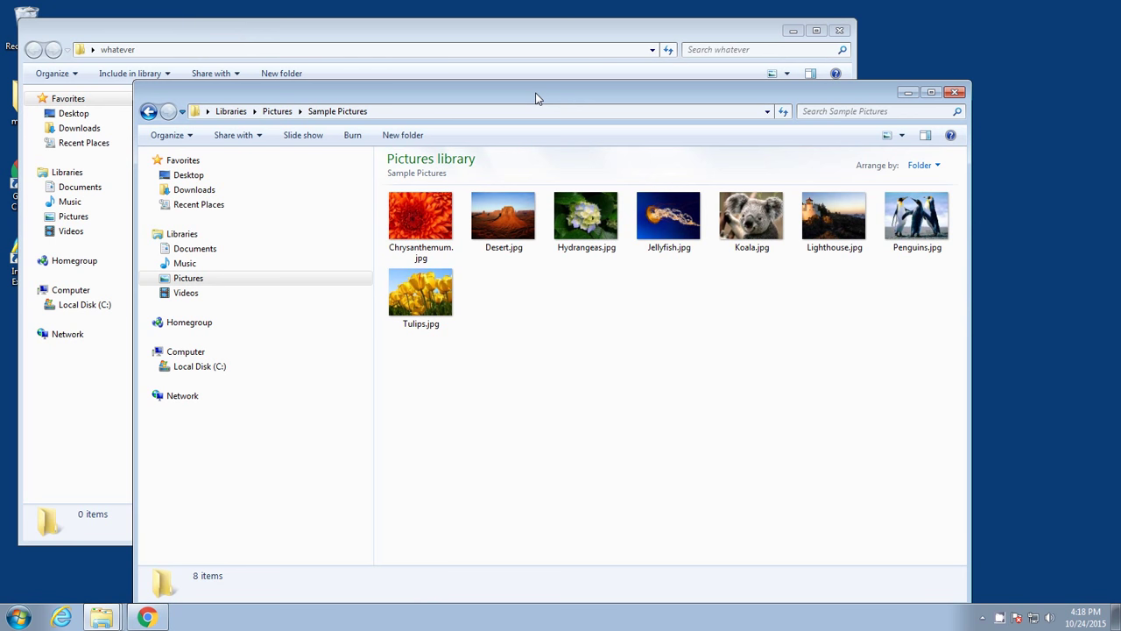
pyautogui.moveTo(635, 151); pyautogui.dragTo(534, 90)
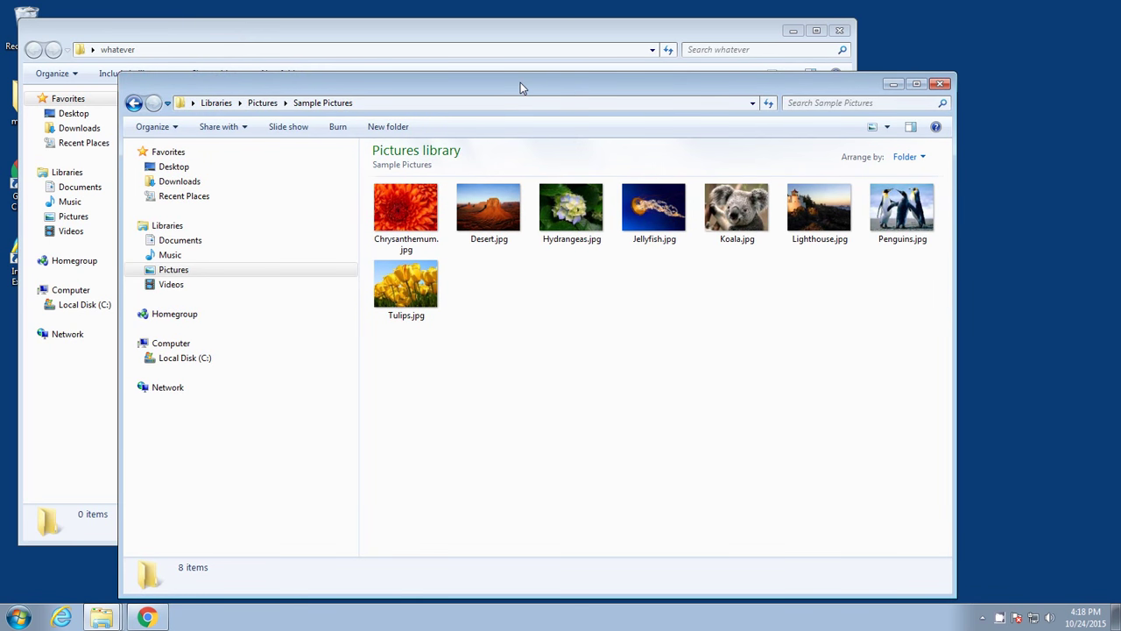
pyautogui.moveTo(520, 82)
pyautogui.mouseDown()
pyautogui.moveTo(587, 127)
pyautogui.moveTo(701, 160)
pyautogui.moveTo(969, 196)
pyautogui.moveTo(1120, 259)
pyautogui.mouseUp()
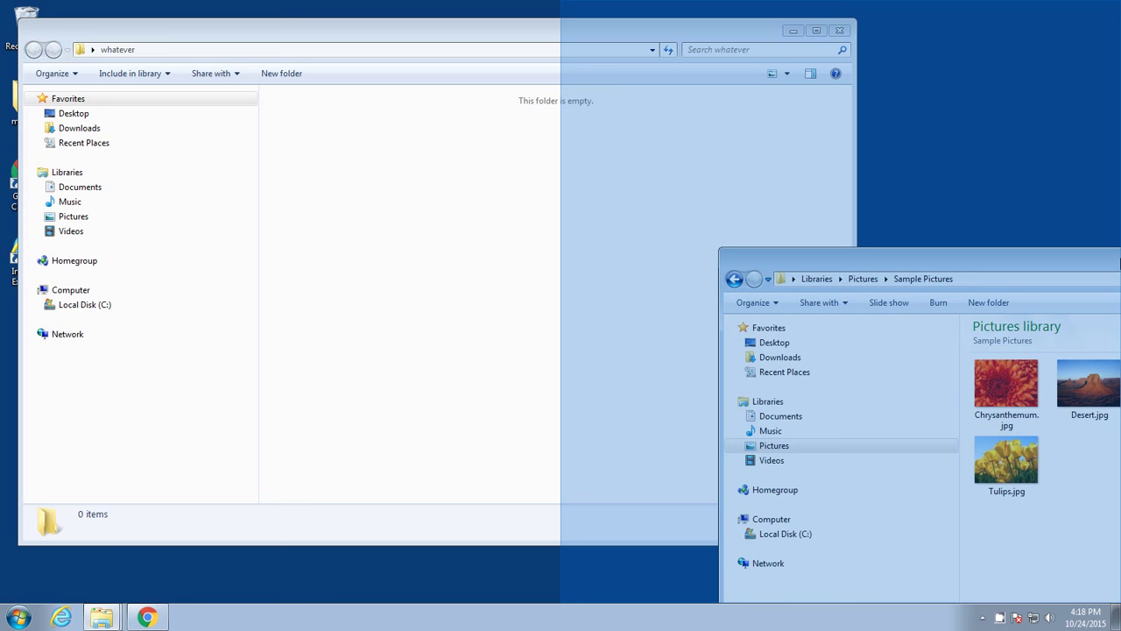
pyautogui.moveTo(1120, 259); pyautogui.dragTo(1120, 259)
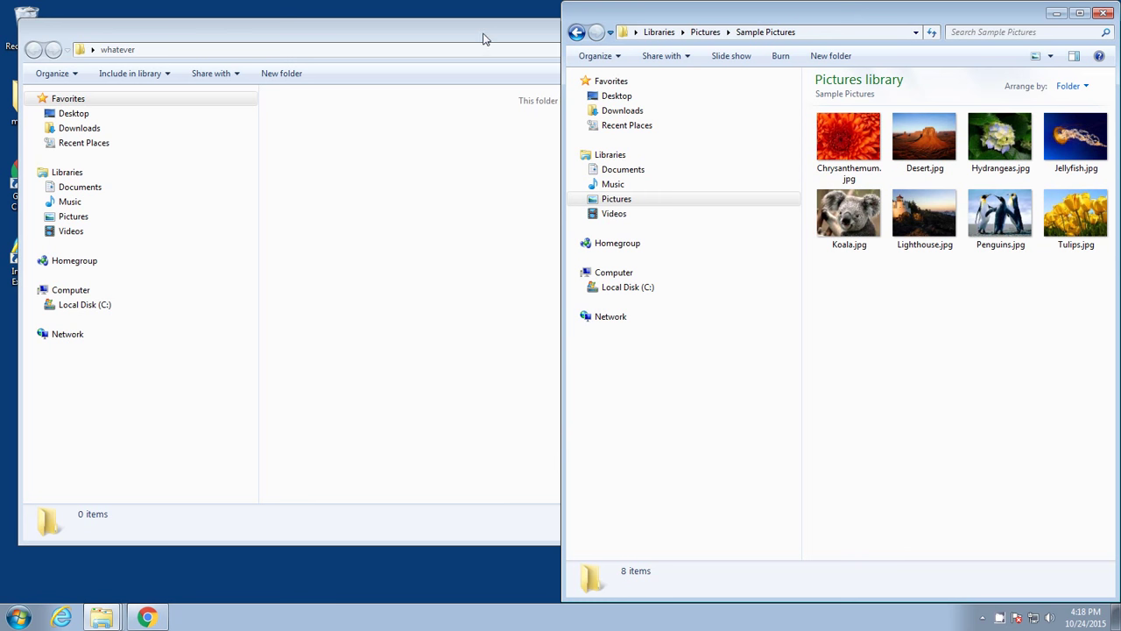
# - Snap the 'whatever' window to the left screen edge, then inspect its address bar without changes
pyautogui.click(447, 35)
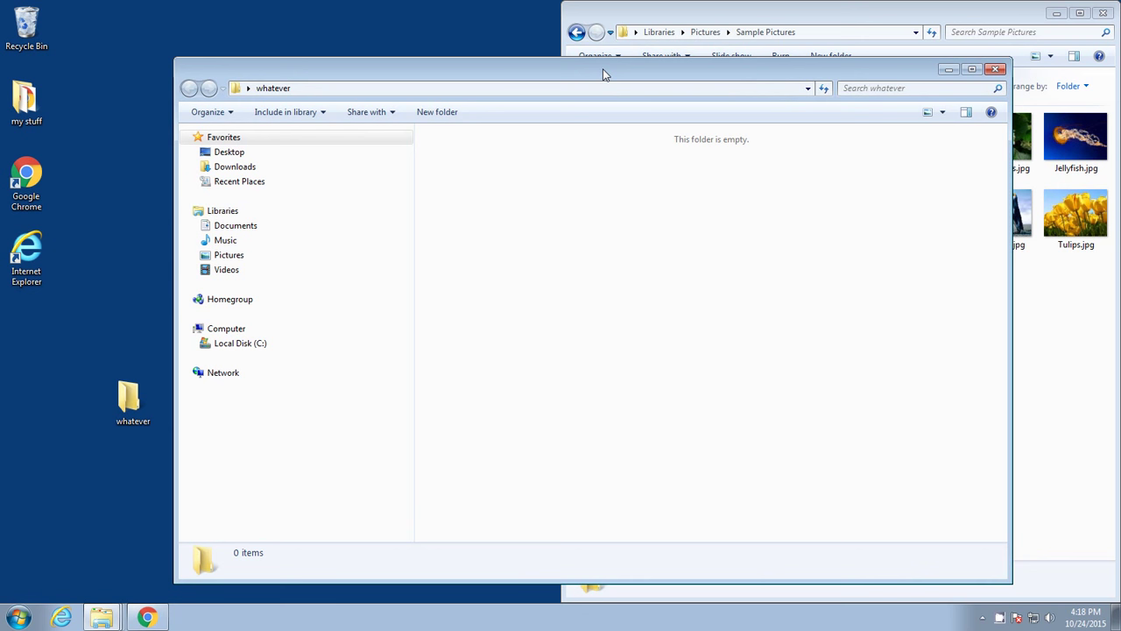
pyautogui.moveTo(447, 35)
pyautogui.mouseDown()
pyautogui.moveTo(588, 59)
pyautogui.moveTo(405, 142)
pyautogui.moveTo(1, 252)
pyautogui.mouseUp()
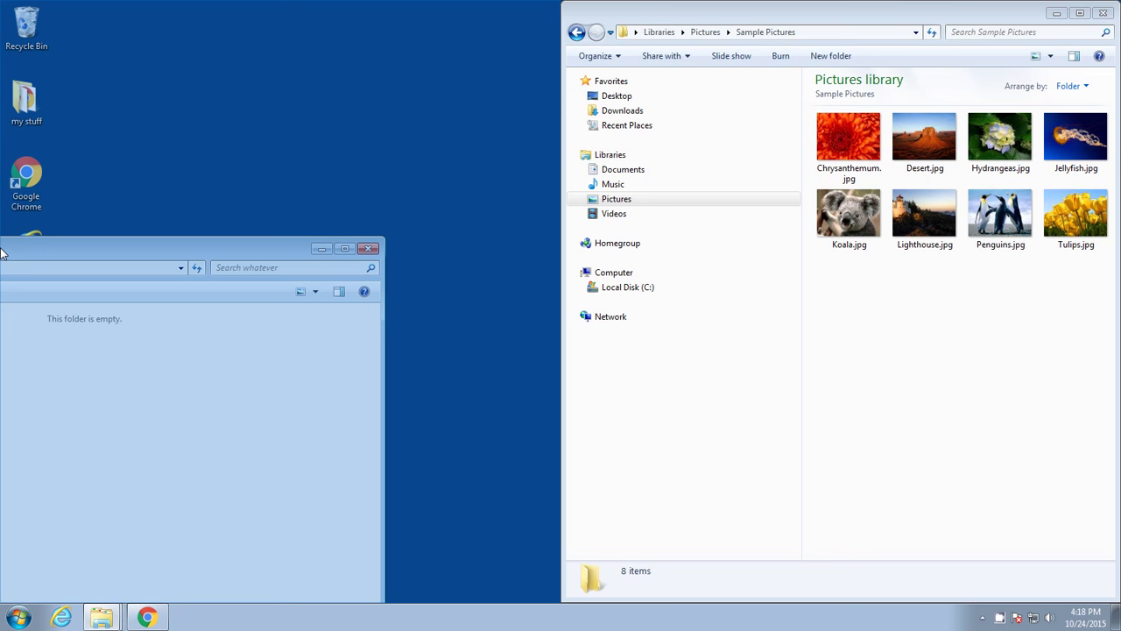
pyautogui.moveTo(1, 253); pyautogui.dragTo(1, 252)
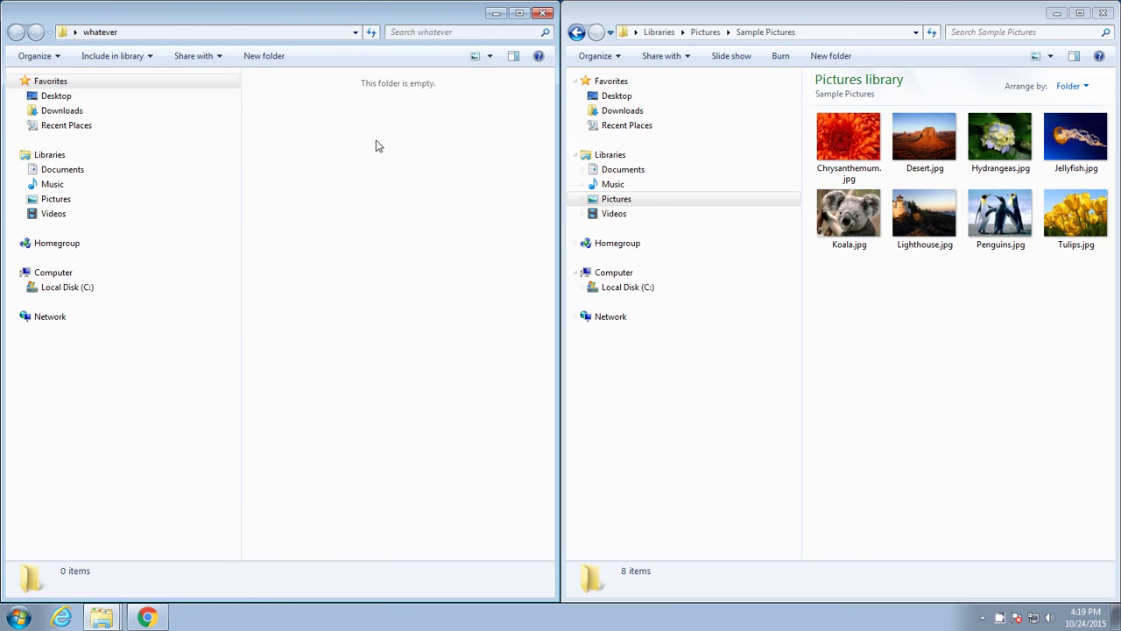
pyautogui.click(113, 33)
pyautogui.press('Escape')
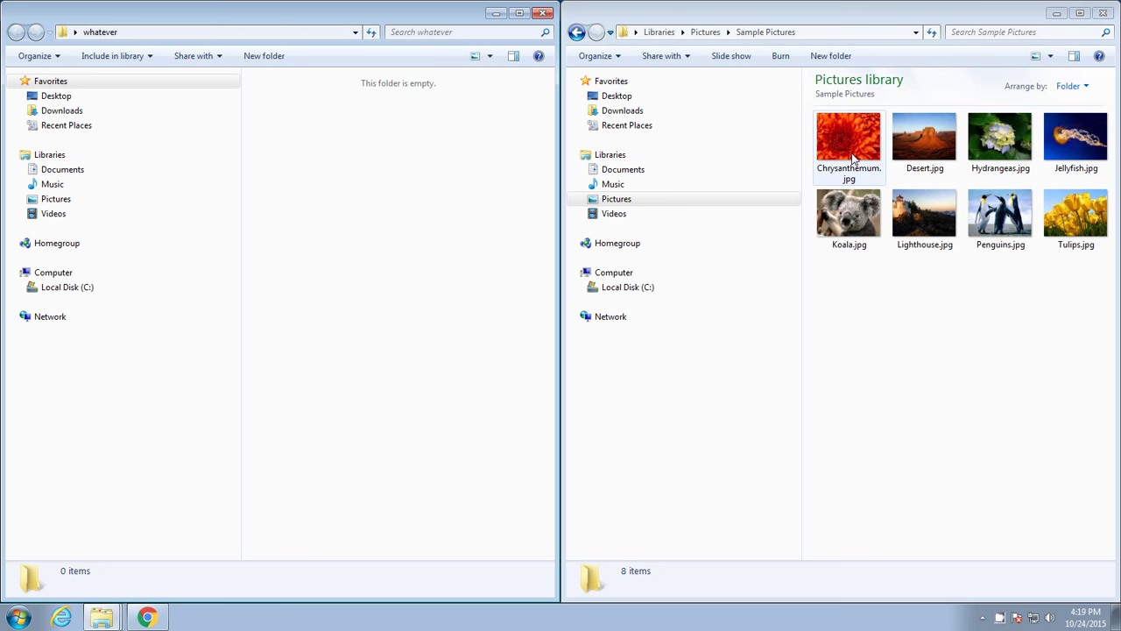
pyautogui.moveTo(854, 156); pyautogui.dragTo(367, 200)
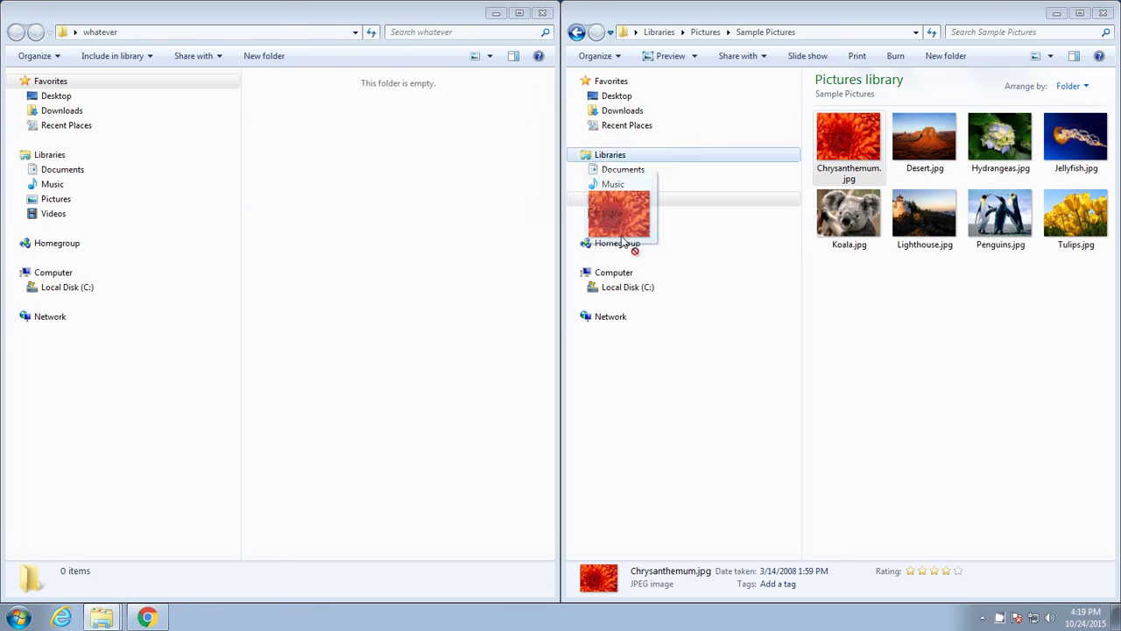
pyautogui.moveTo(295, 151); pyautogui.dragTo(865, 307)
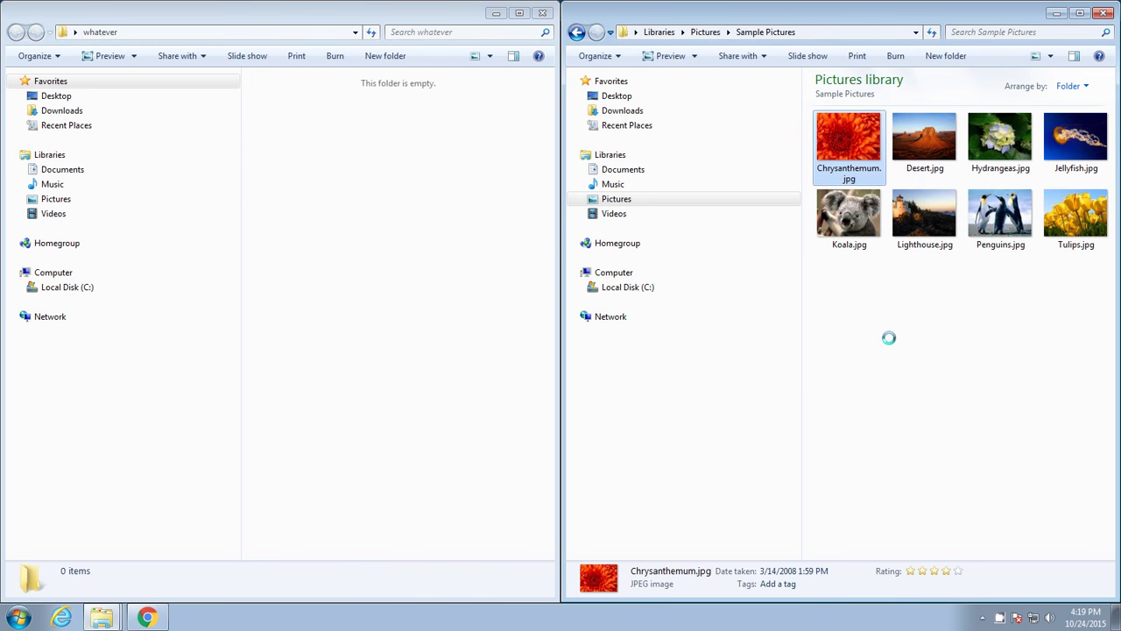
pyautogui.moveTo(849, 215); pyautogui.dragTo(342, 222)
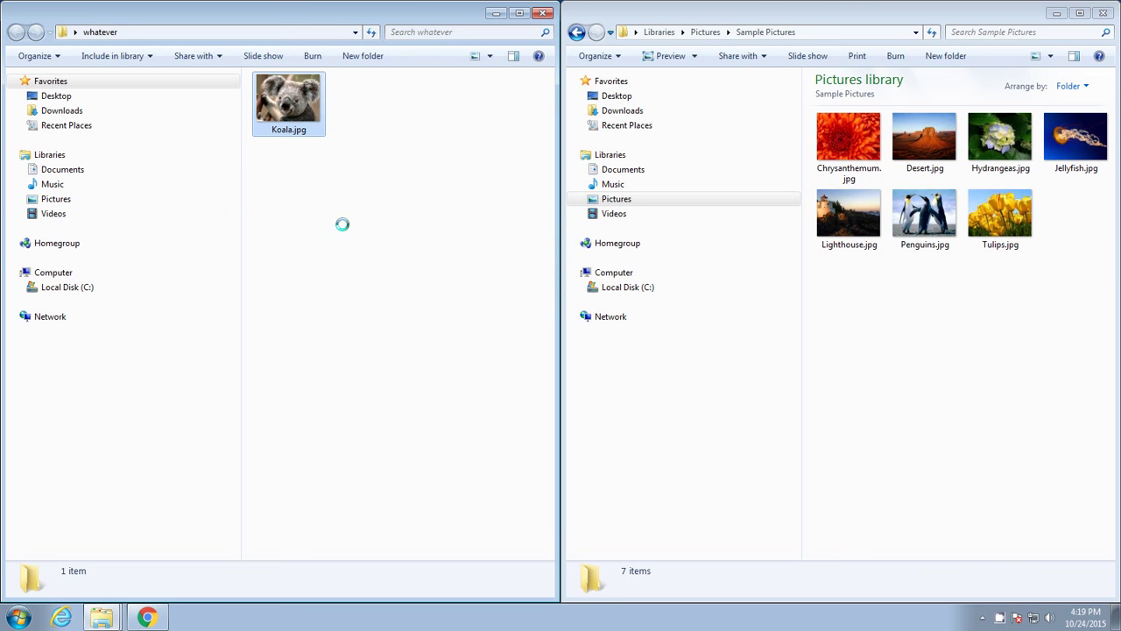
pyautogui.click(920, 332)
pyautogui.hotkey('ctrl', 'z')
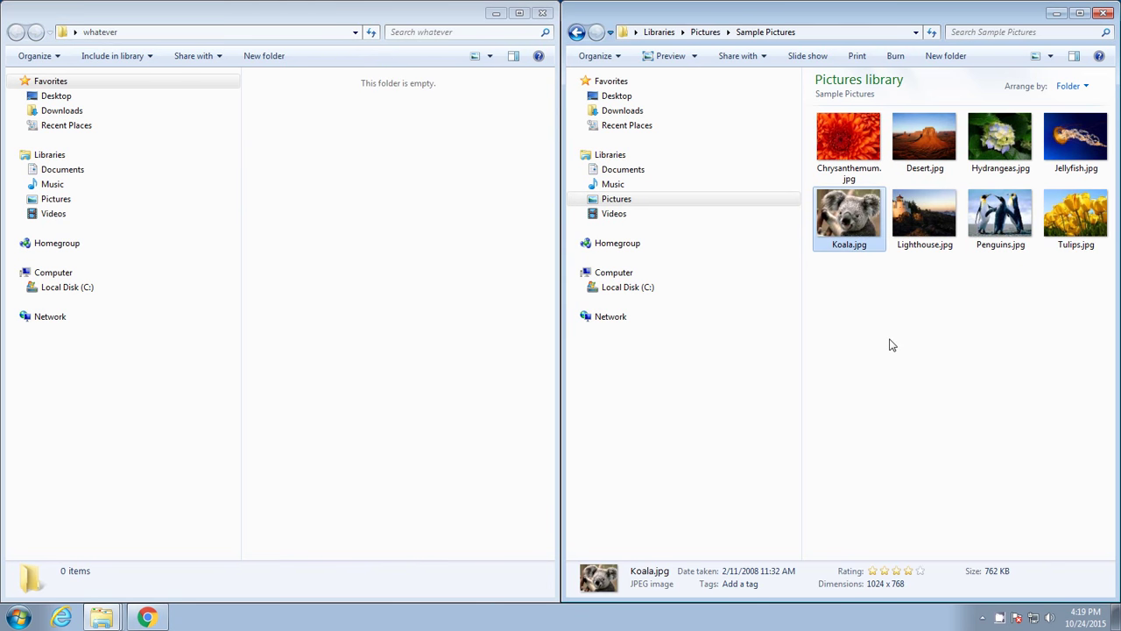
pyautogui.moveTo(1089, 378)
pyautogui.mouseDown()
pyautogui.moveTo(816, 112)
pyautogui.moveTo(394, 245)
pyautogui.mouseUp()
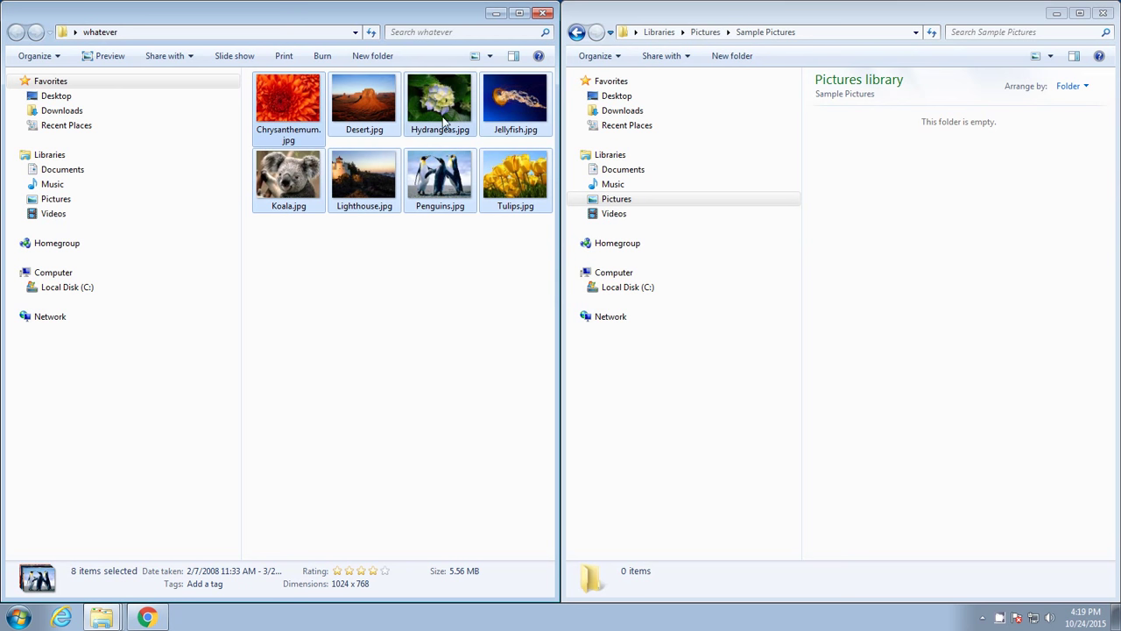
pyautogui.hotkey('ctrl', 'z')
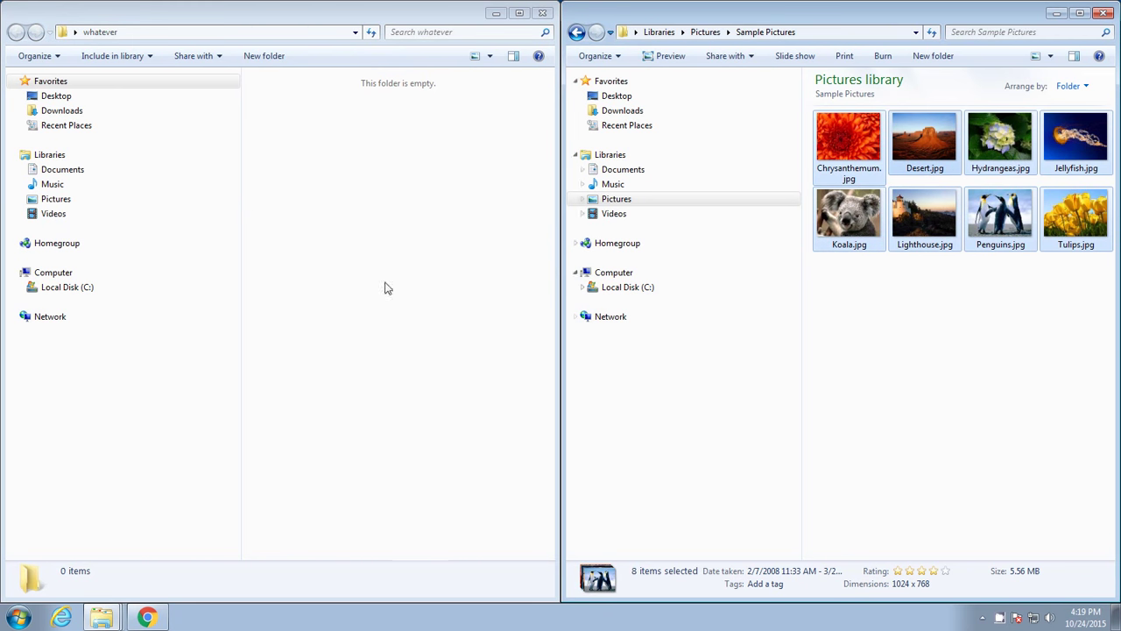